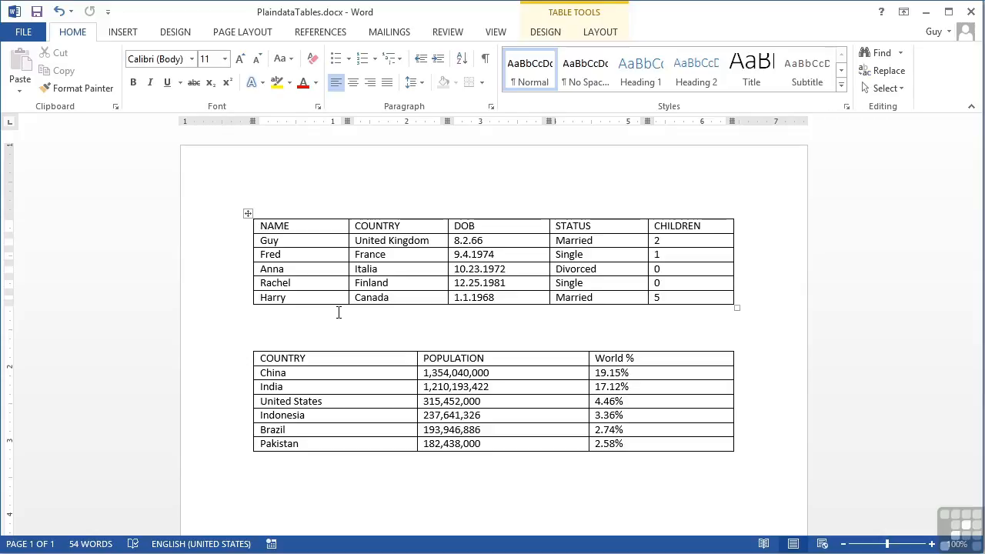
- Apply the orange banded grid style with a solid header to the NAME table and turn off its First Column formatting
click(309, 231)
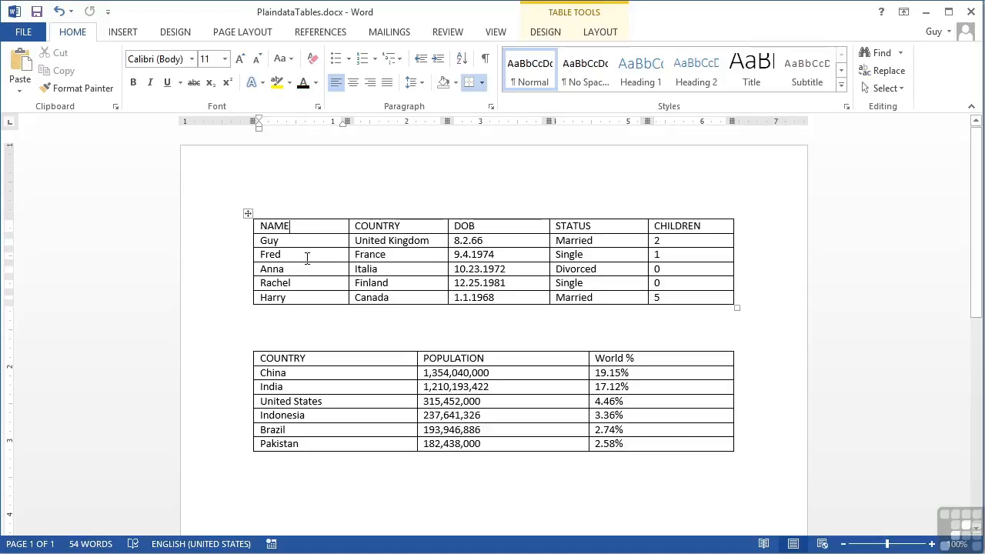
click(559, 32)
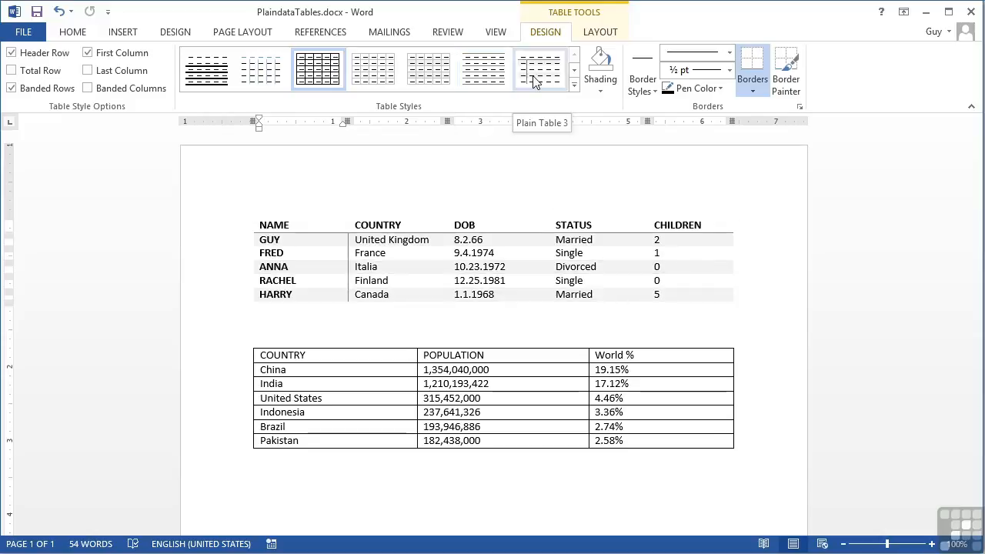
click(574, 90)
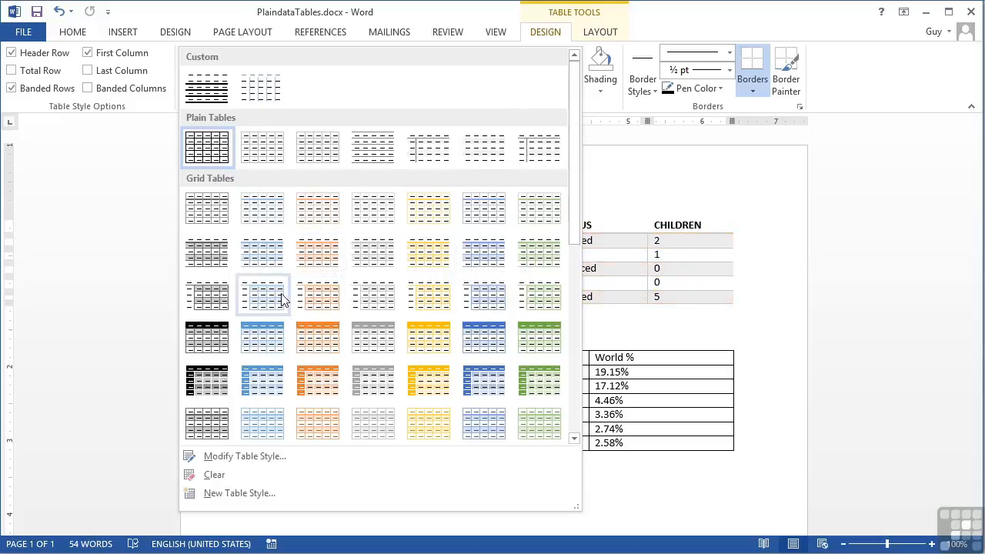
click(315, 339)
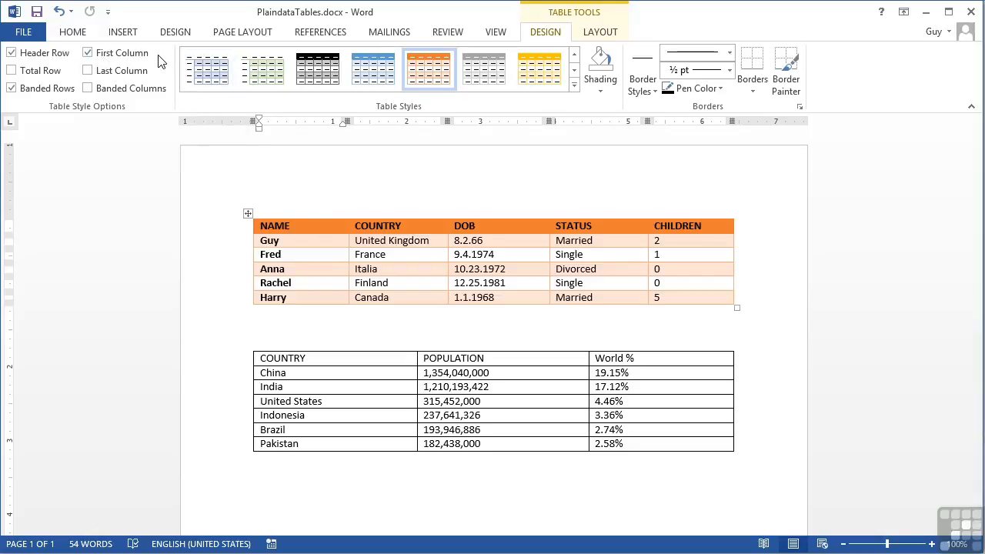
click(88, 53)
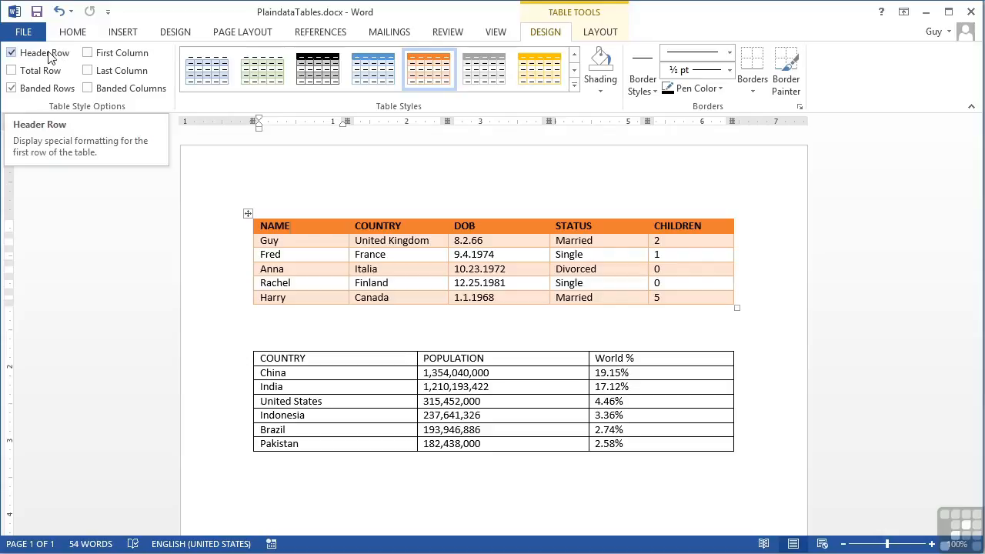
- Turn off the Header Row formatting of the NAME table, and try the Total Row formatting before switching it off again
click(12, 54)
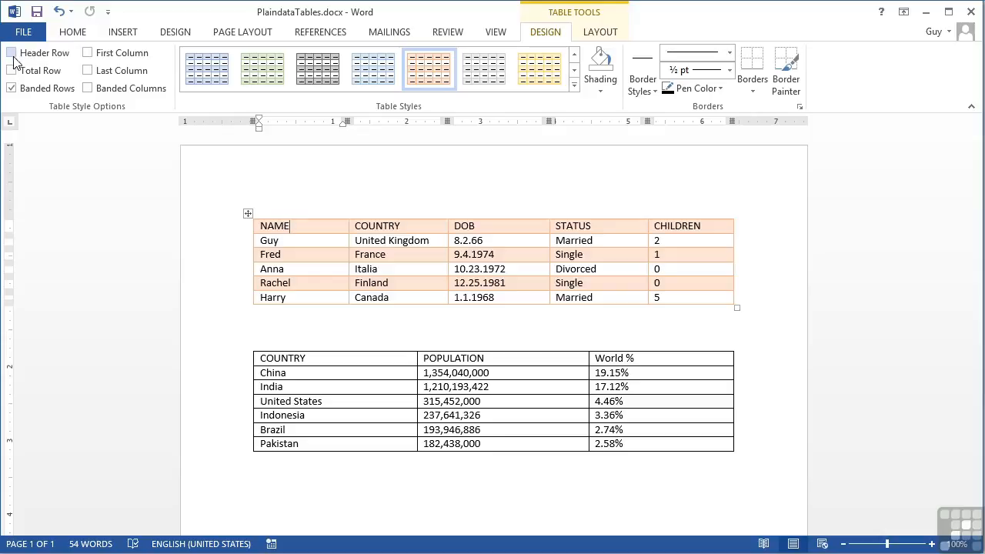
click(12, 70)
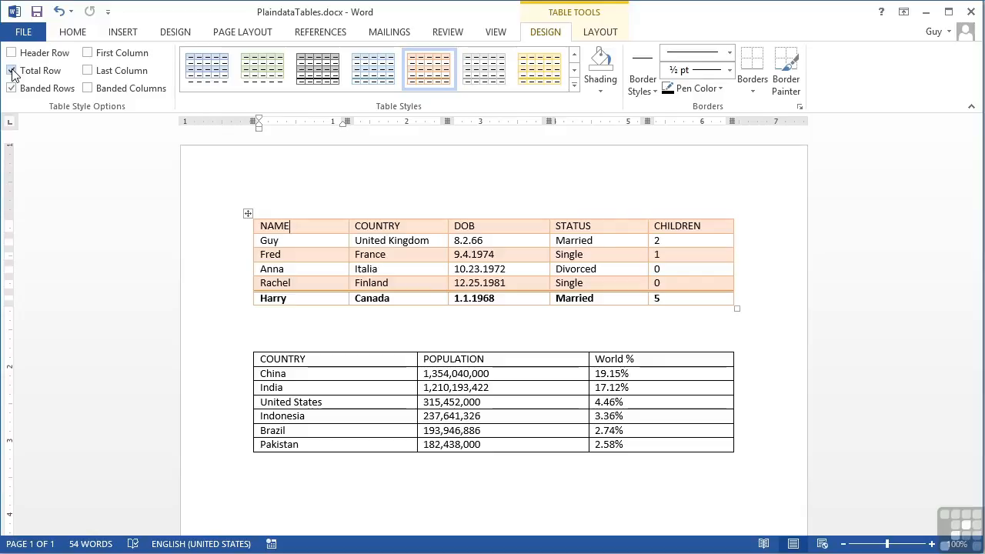
click(11, 71)
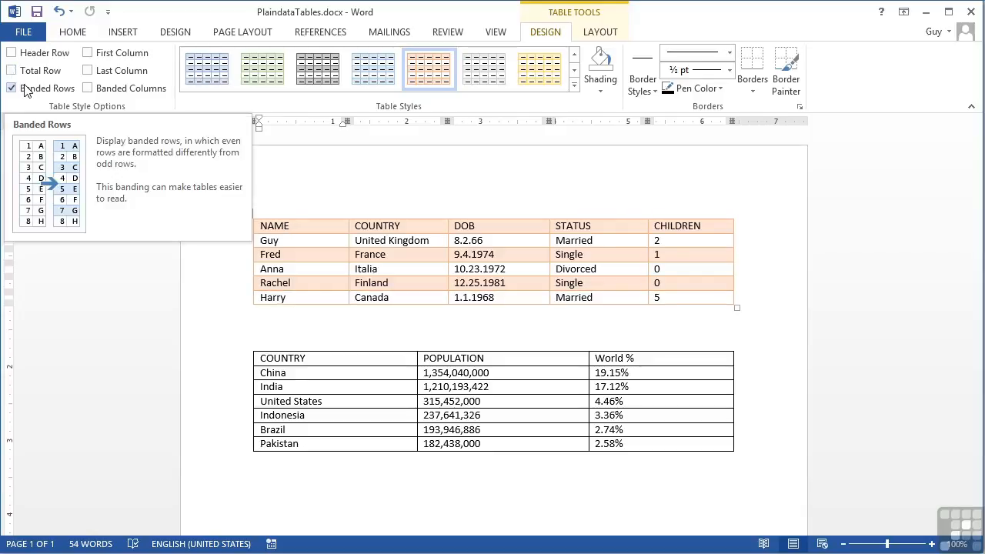
- Try Banded Columns on the NAME table without and with Banded Rows, and turn on Last Column formatting
click(26, 89)
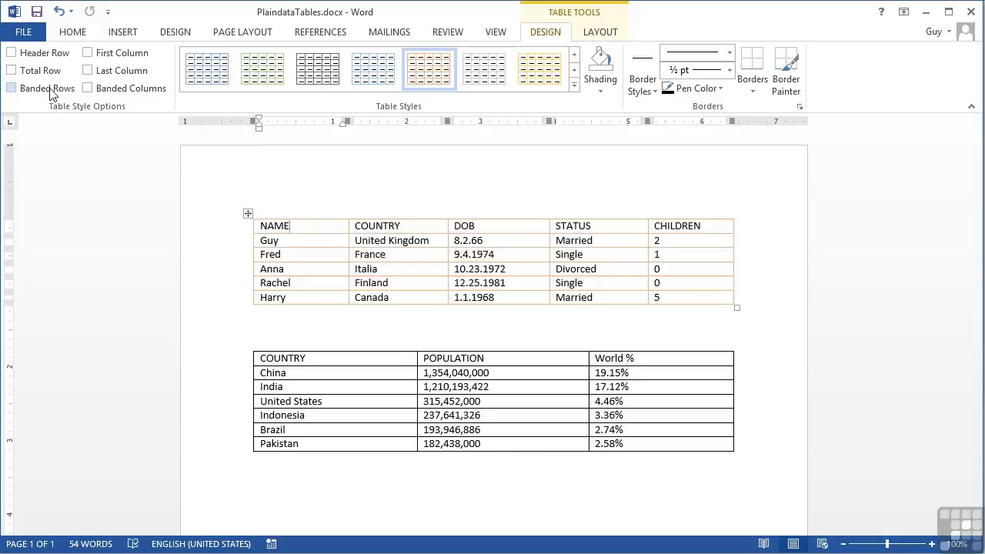
click(88, 89)
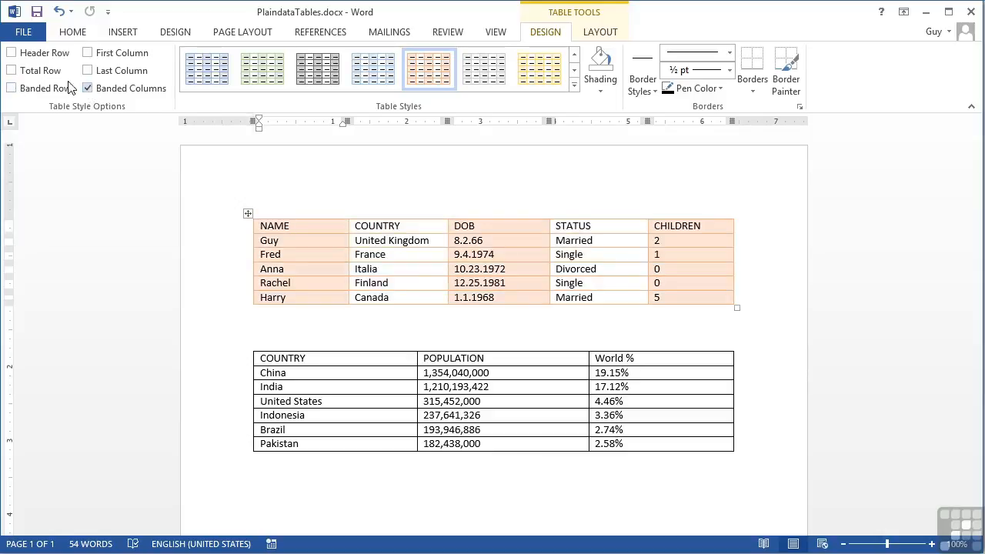
click(11, 89)
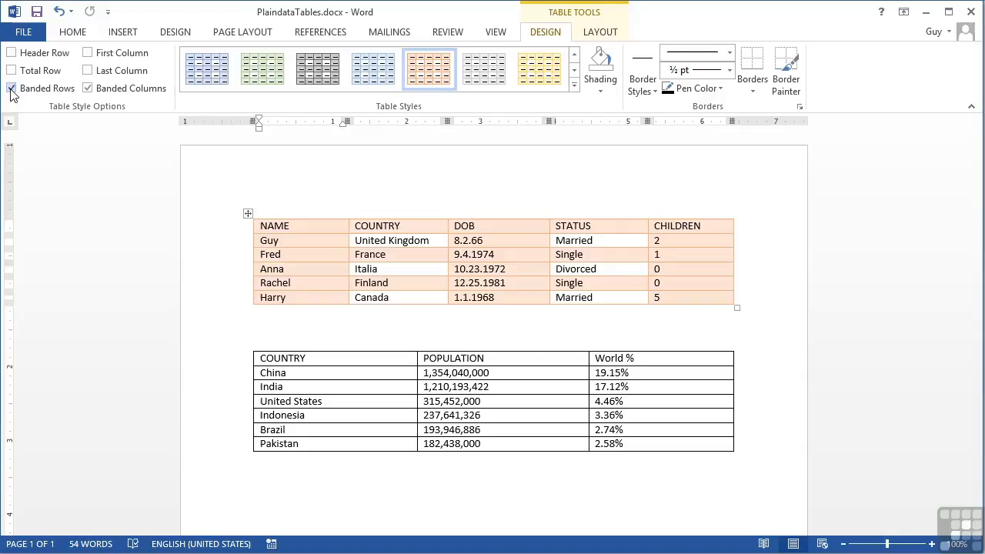
click(88, 71)
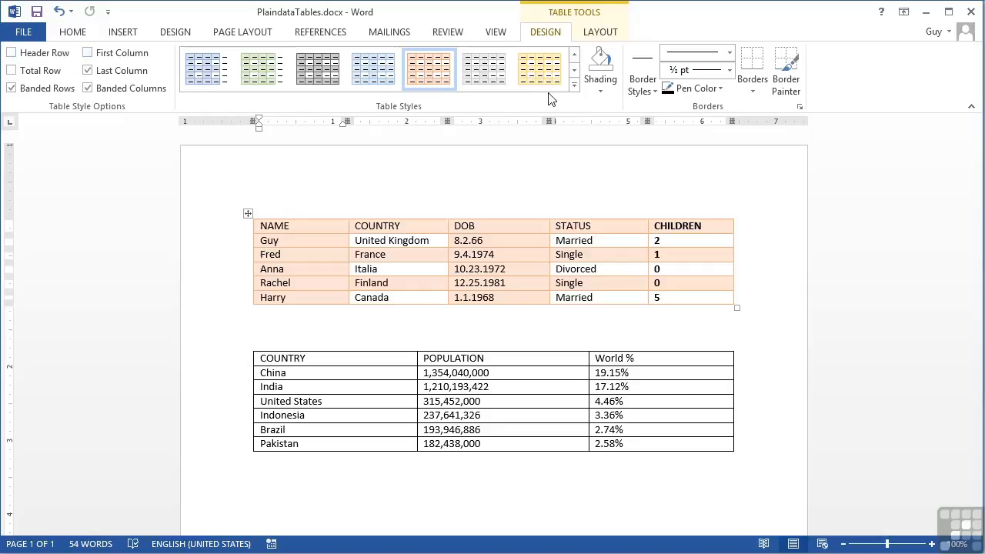
- Give the NAME table the matching green grid style, with Header Row on and Banded Columns and Last Column off
click(574, 84)
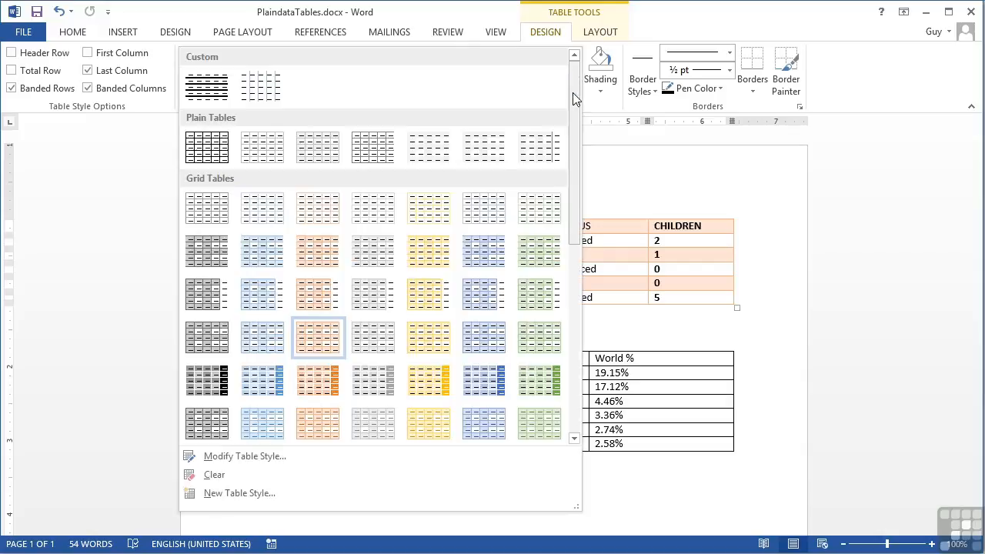
click(544, 336)
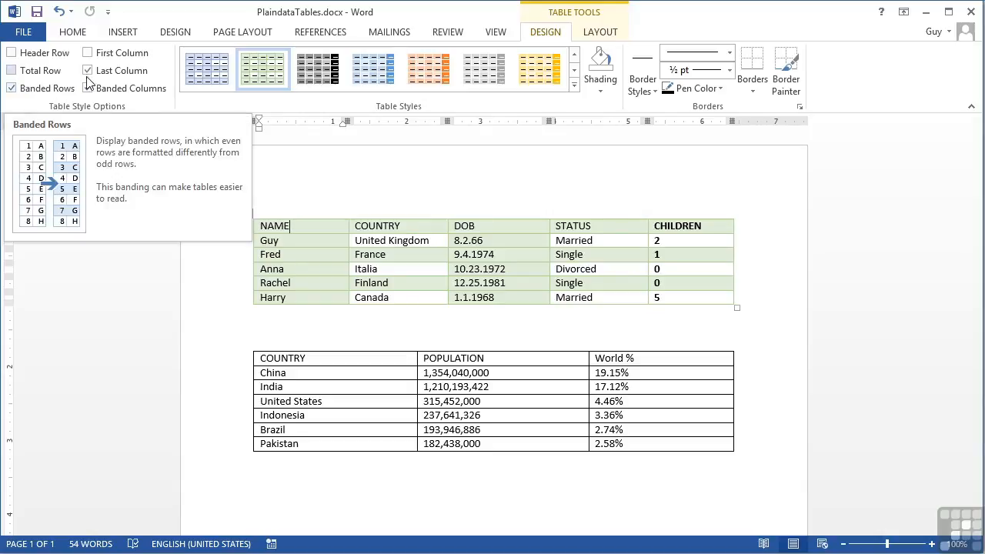
click(100, 90)
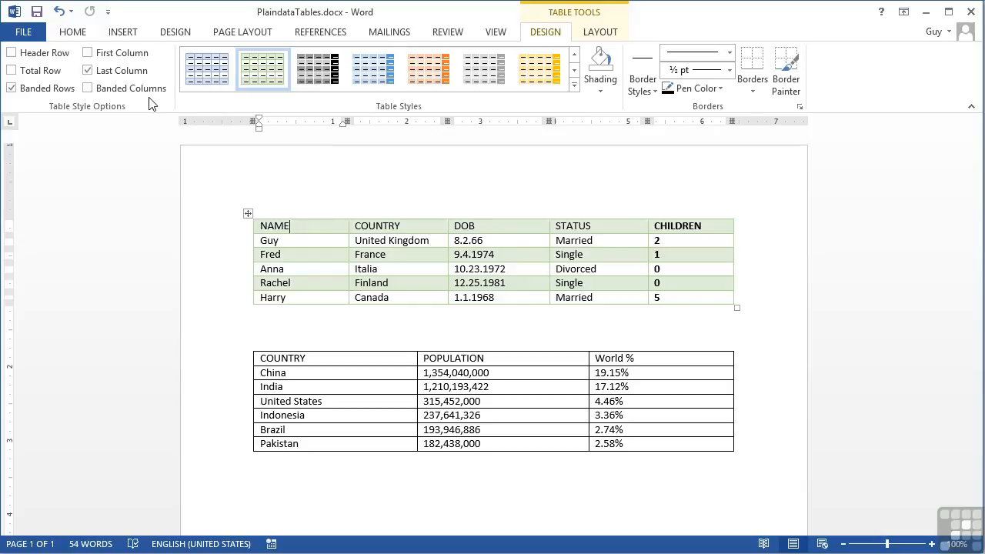
click(26, 57)
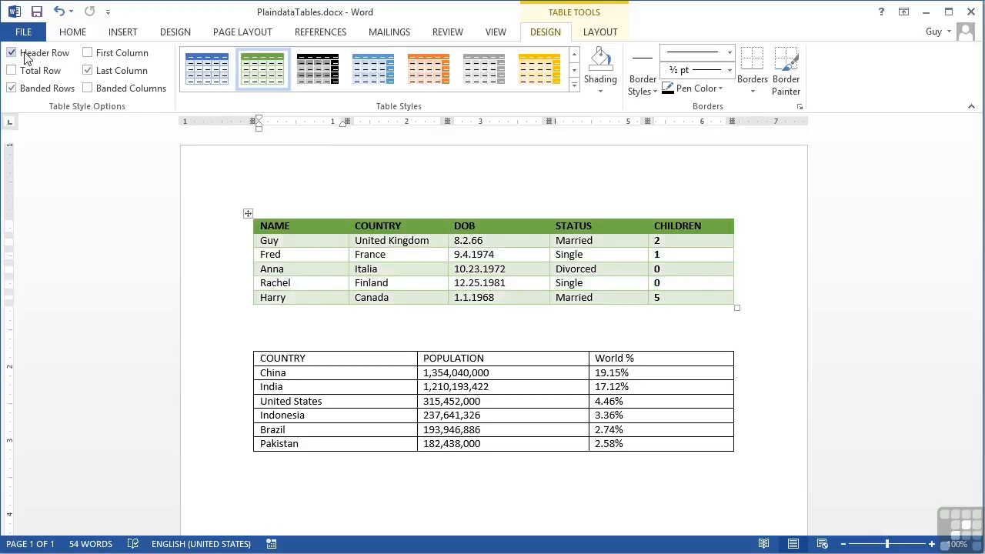
click(91, 71)
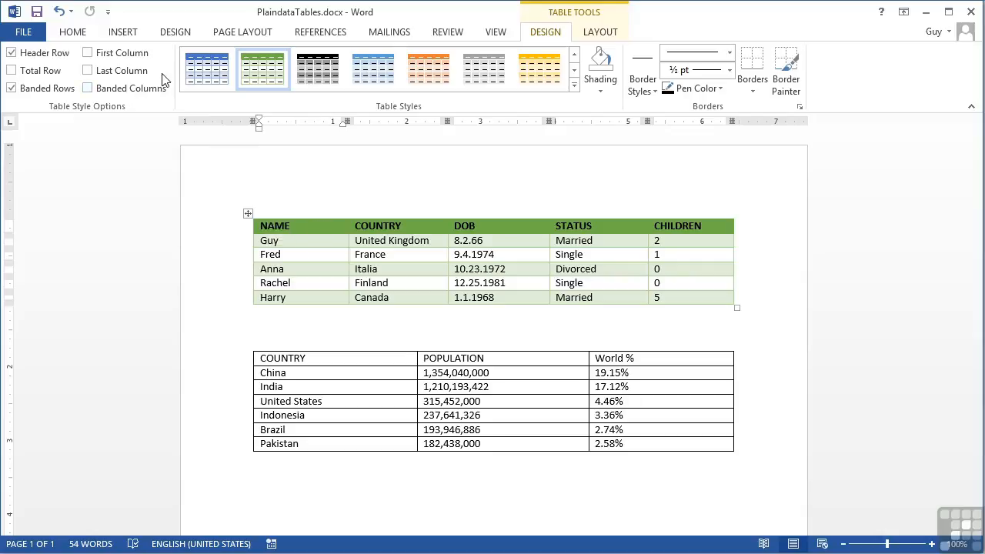
- Look at the custom shading colors without applying one, and shade the population table's header row with the darkest blue theme color
click(320, 359)
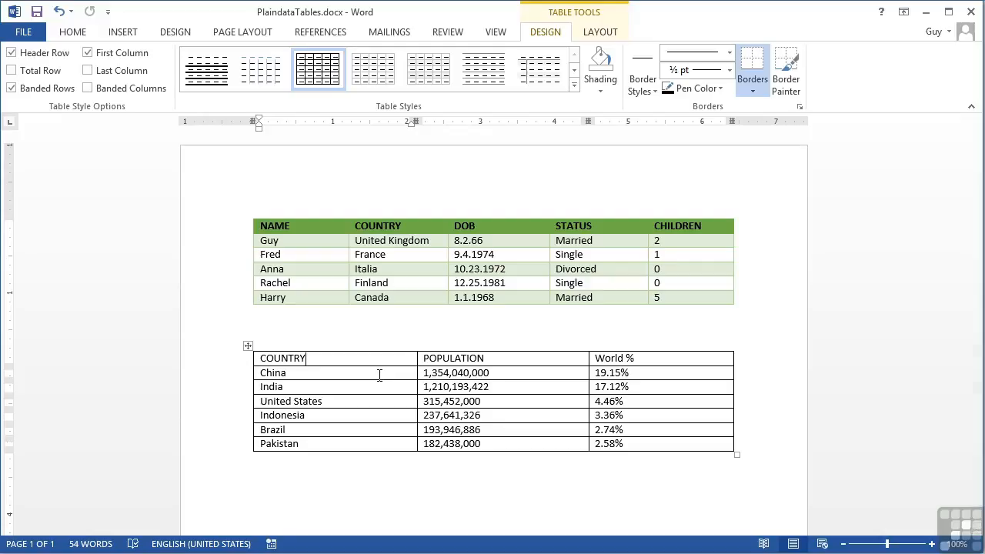
drag(396, 356, 643, 356)
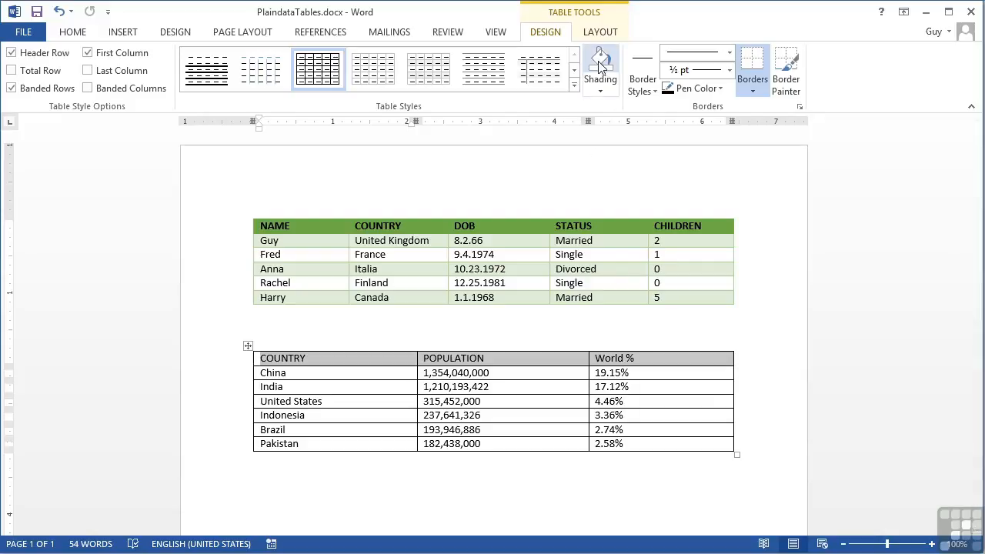
click(602, 91)
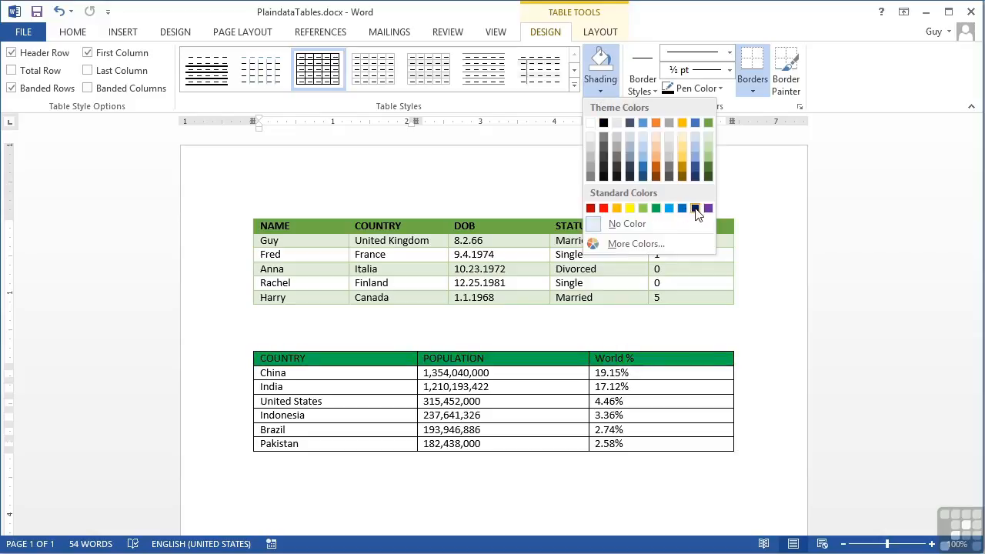
click(636, 244)
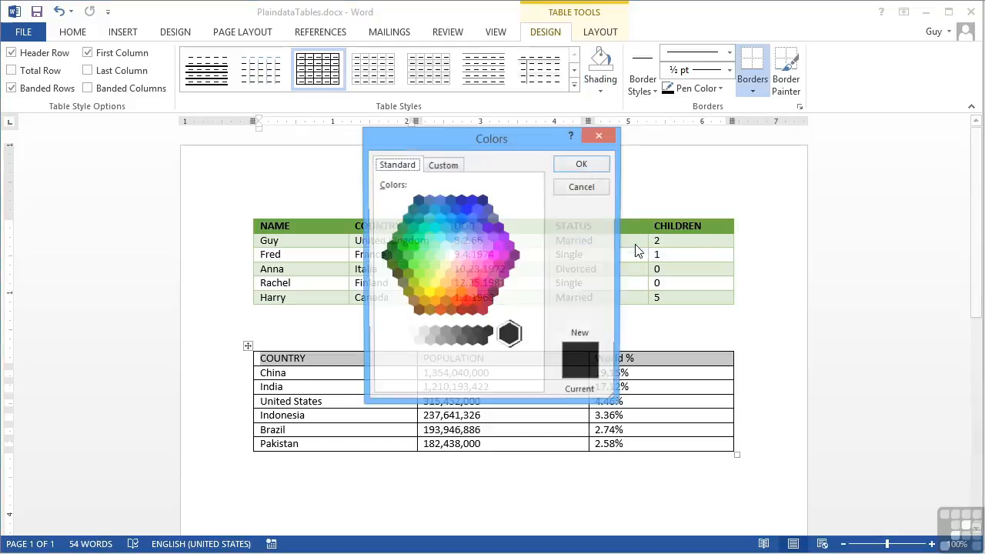
click(444, 168)
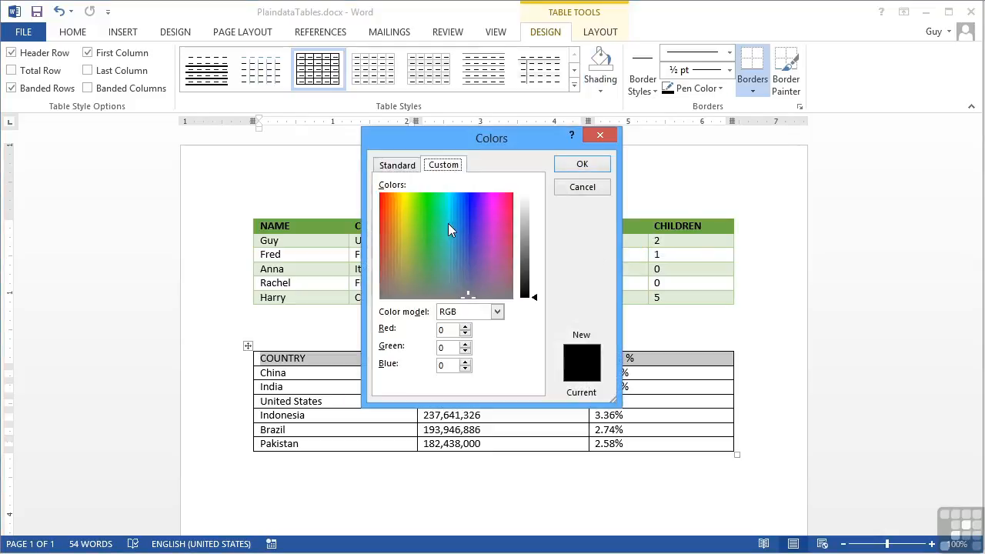
click(590, 189)
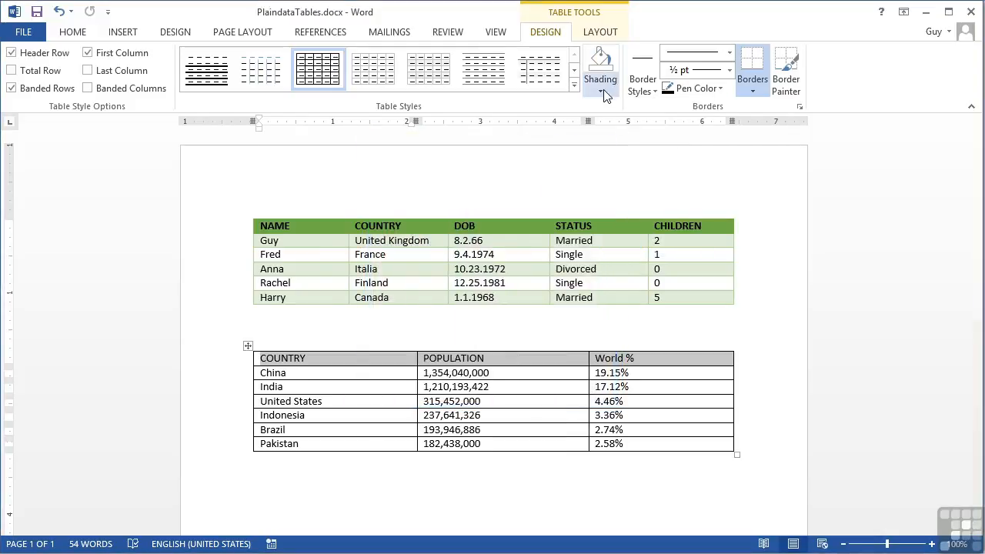
click(603, 91)
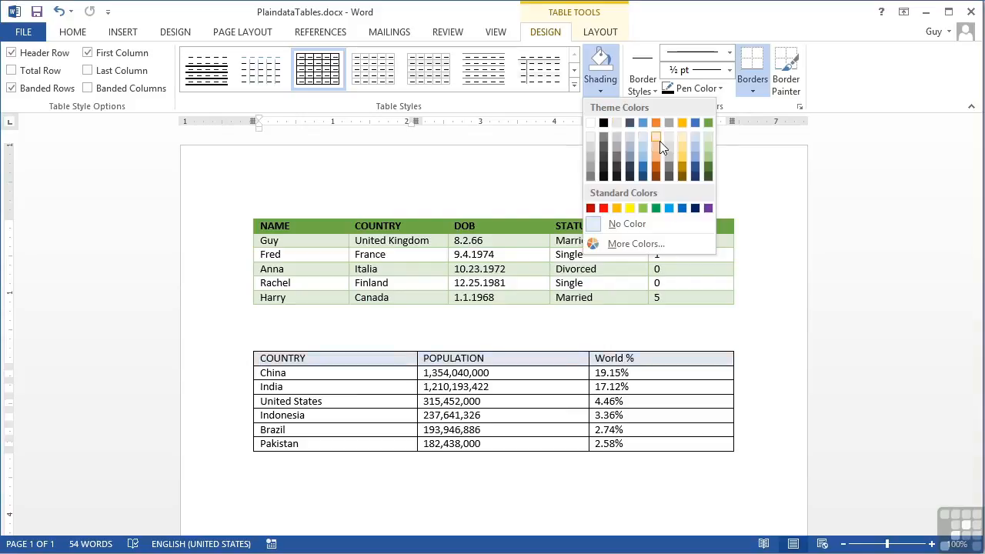
click(696, 179)
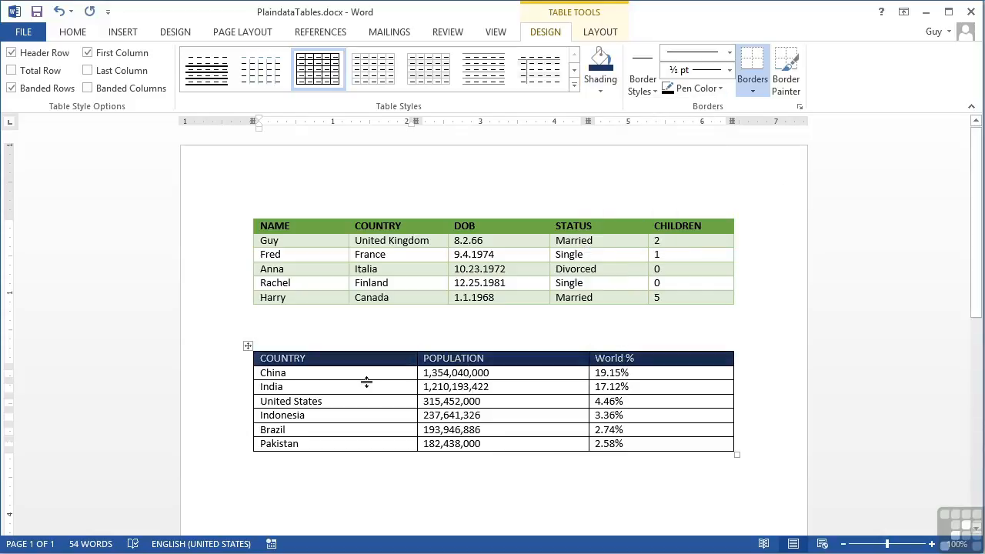
click(301, 373)
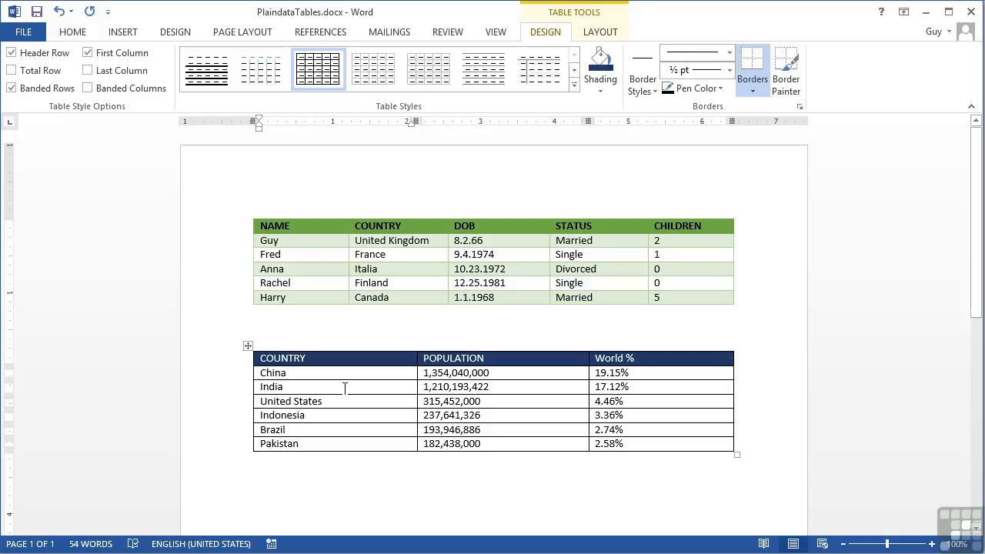
- Shade the United States row of the population table with the darkest orange theme color
click(377, 401)
drag(377, 401, 655, 400)
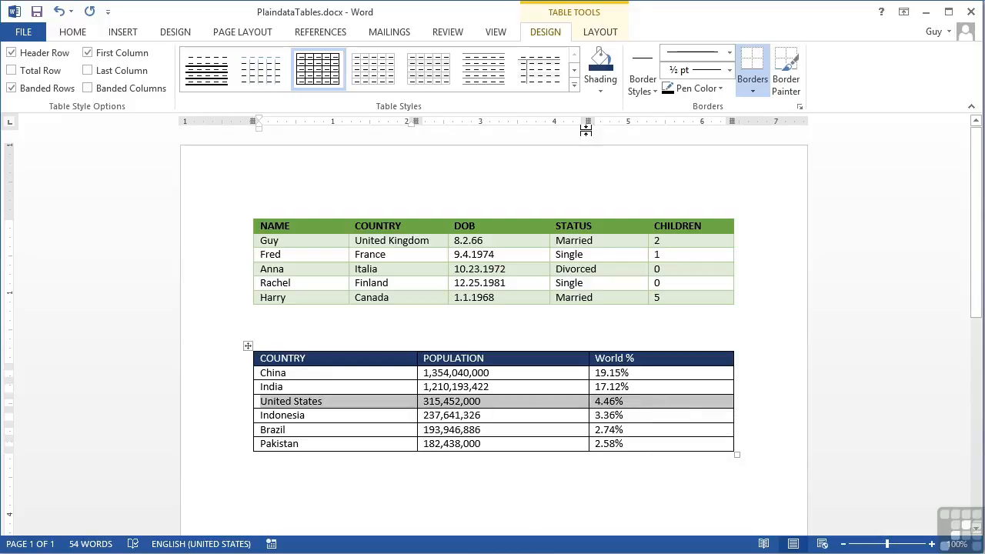
click(602, 89)
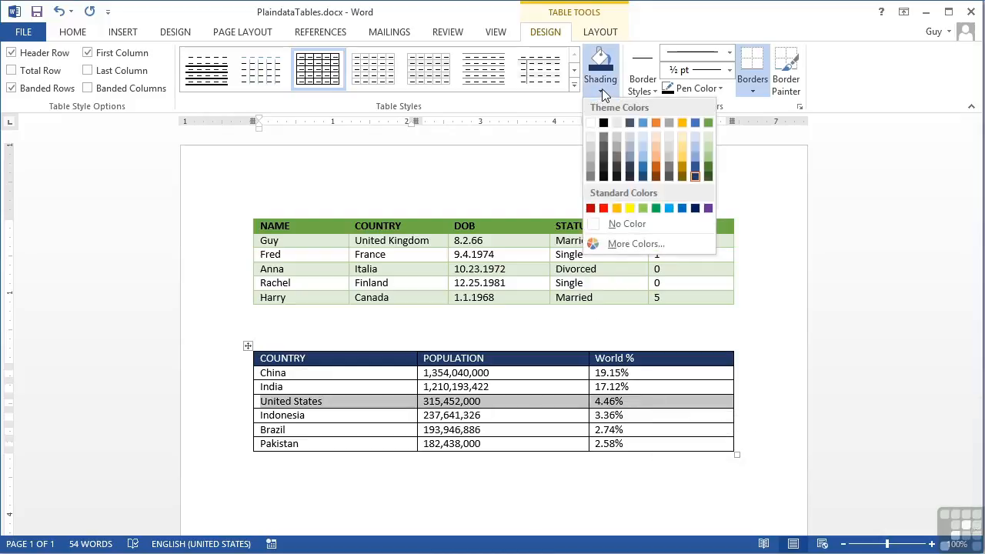
click(657, 177)
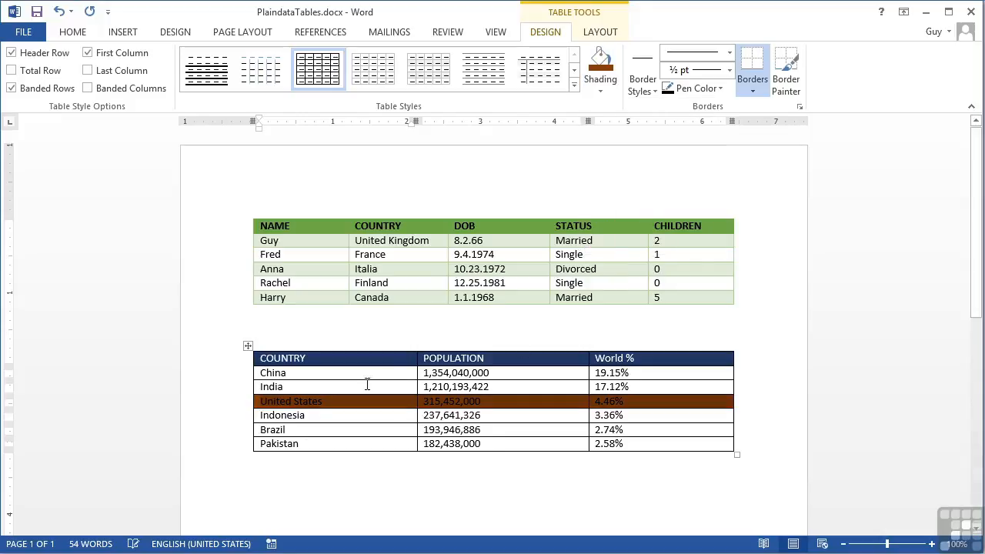
click(317, 415)
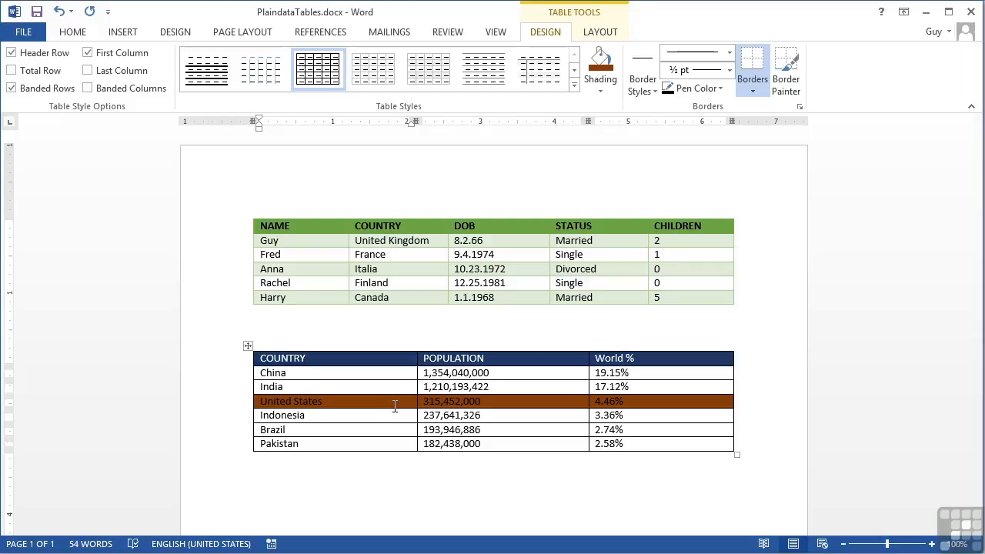
- Set the text color of the whole United States row to a near-white theme color
drag(262, 401, 652, 406)
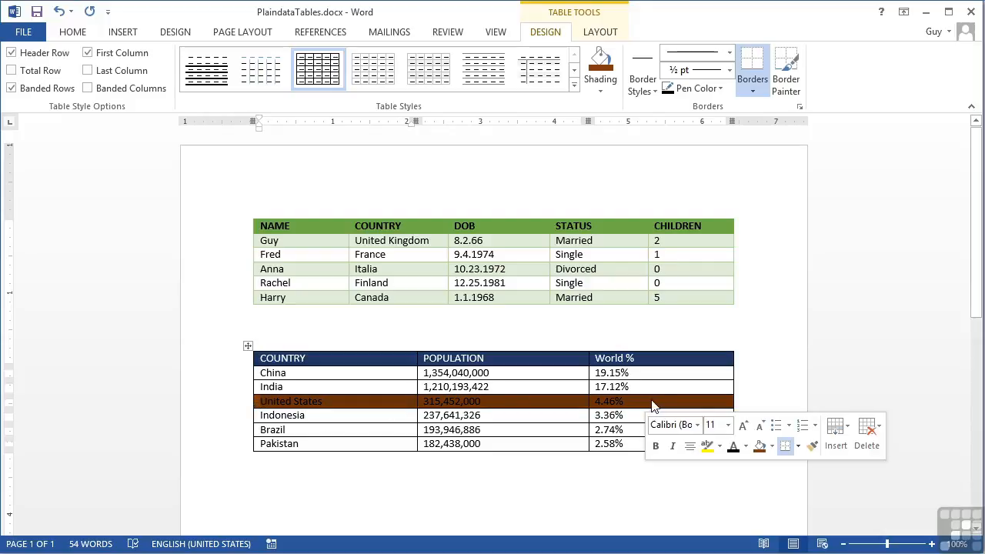
click(745, 446)
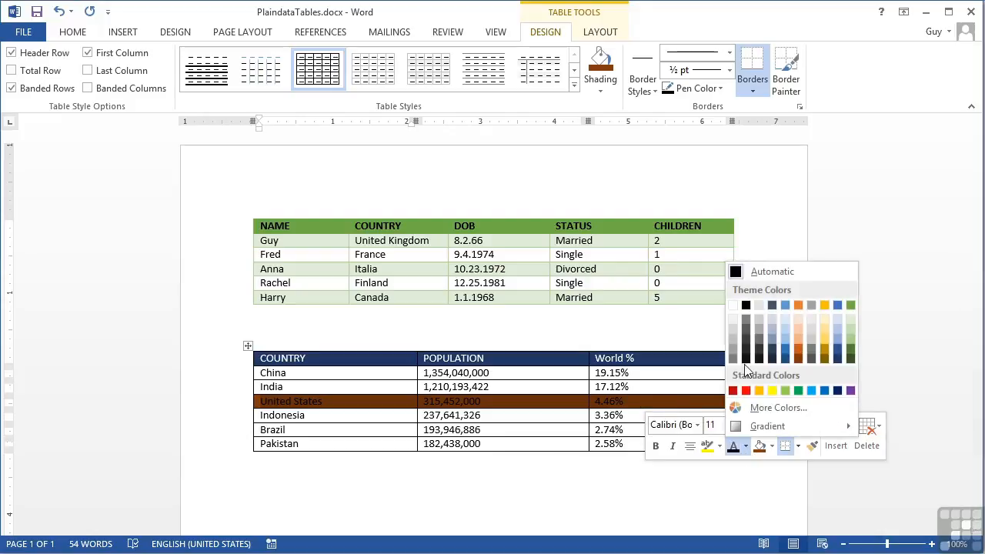
click(732, 316)
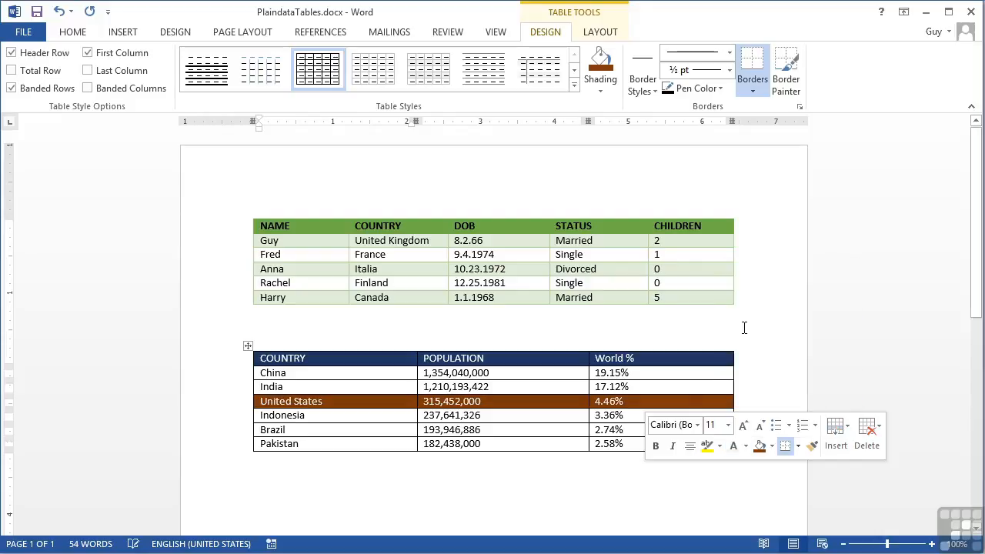
click(571, 410)
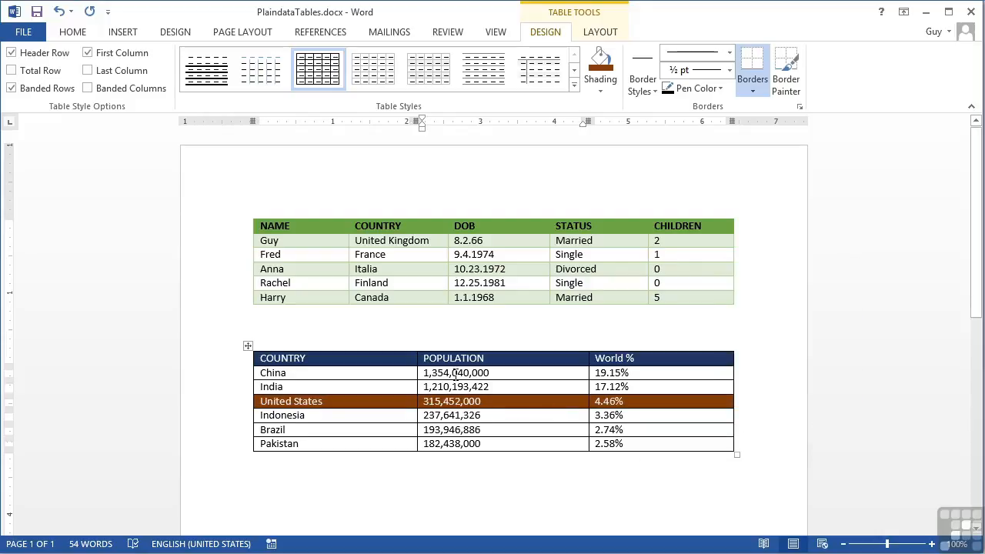
click(412, 269)
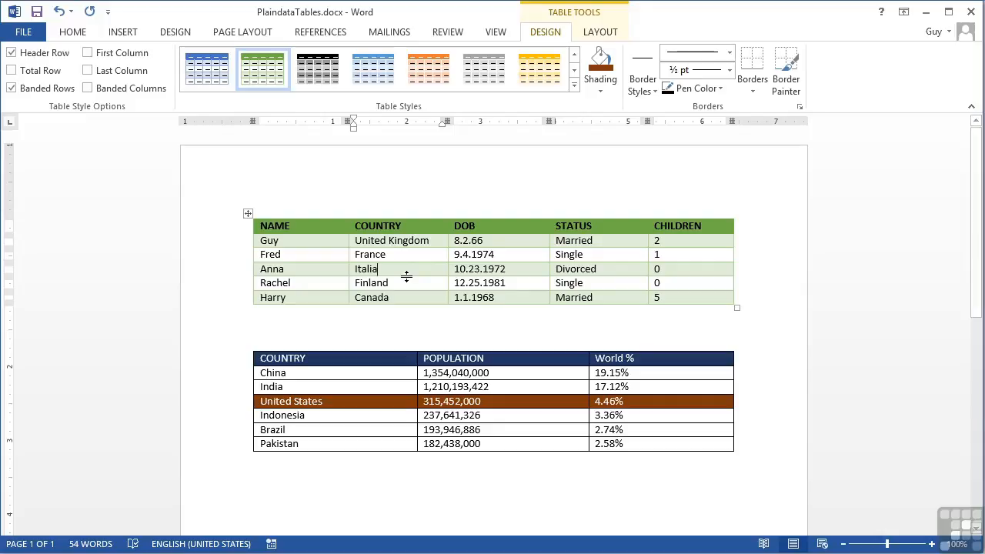
click(402, 364)
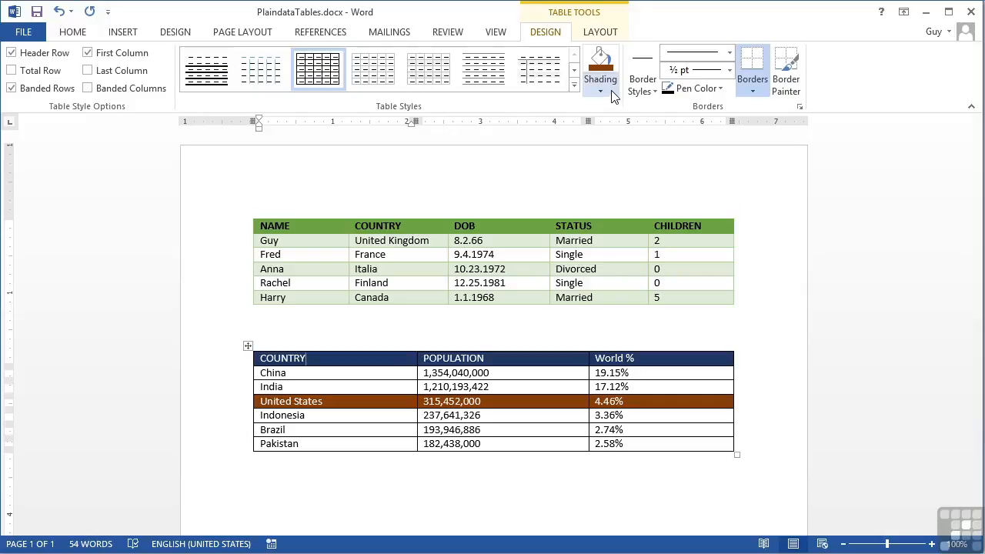
click(600, 91)
click(616, 89)
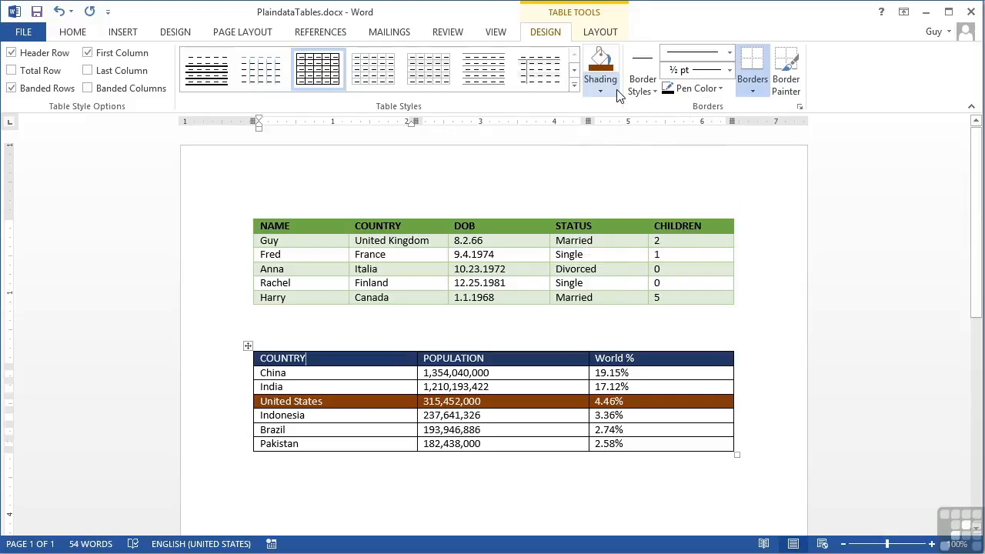